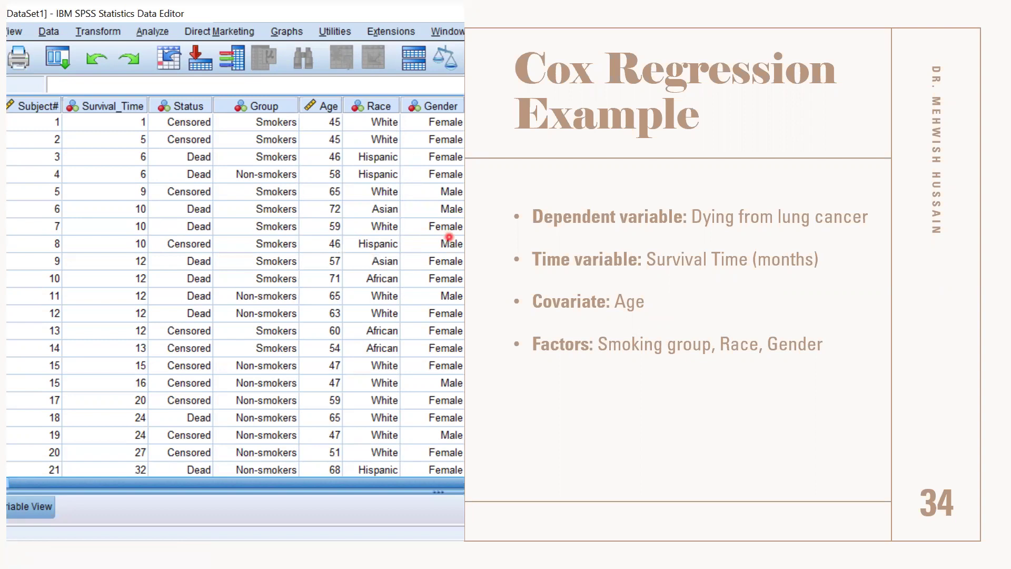
On the Survival.sav data, start a Cox Regression with Survival Time as the Time variable.
{"action": "key", "text": "alt+Tab"}
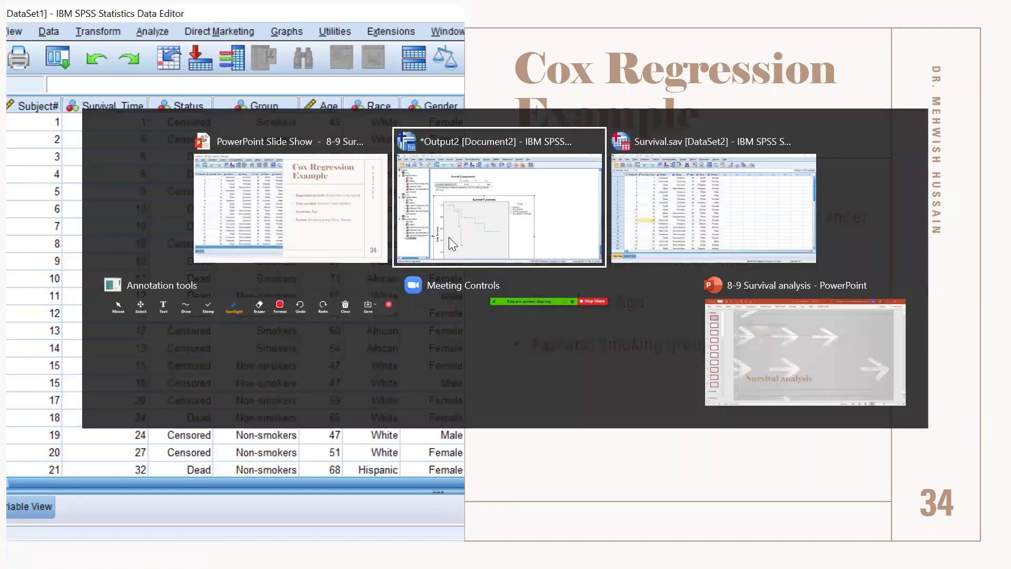
{"action": "key", "text": "alt+Tab"}
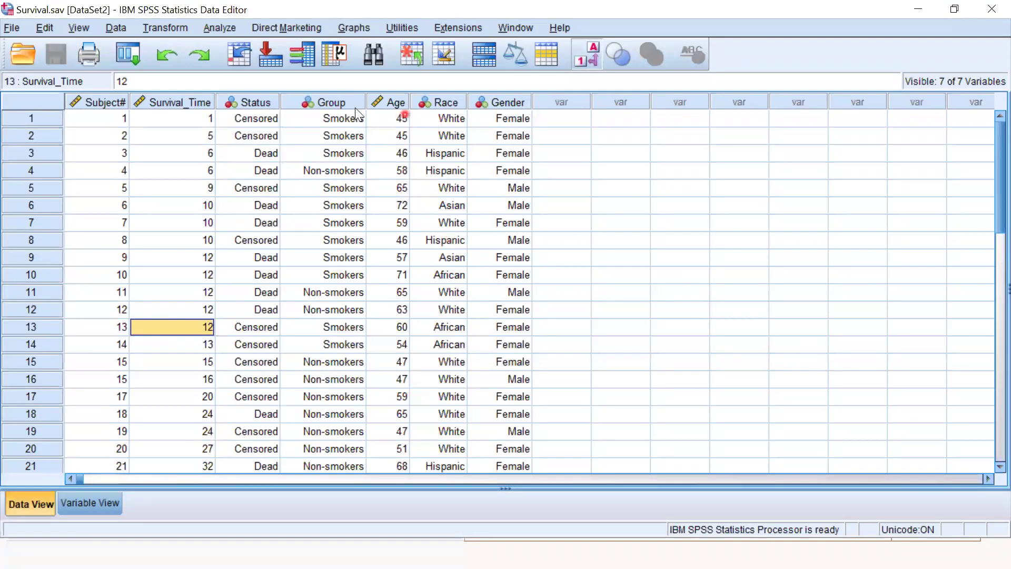
{"action": "left_click", "coordinate": [210, 30]}
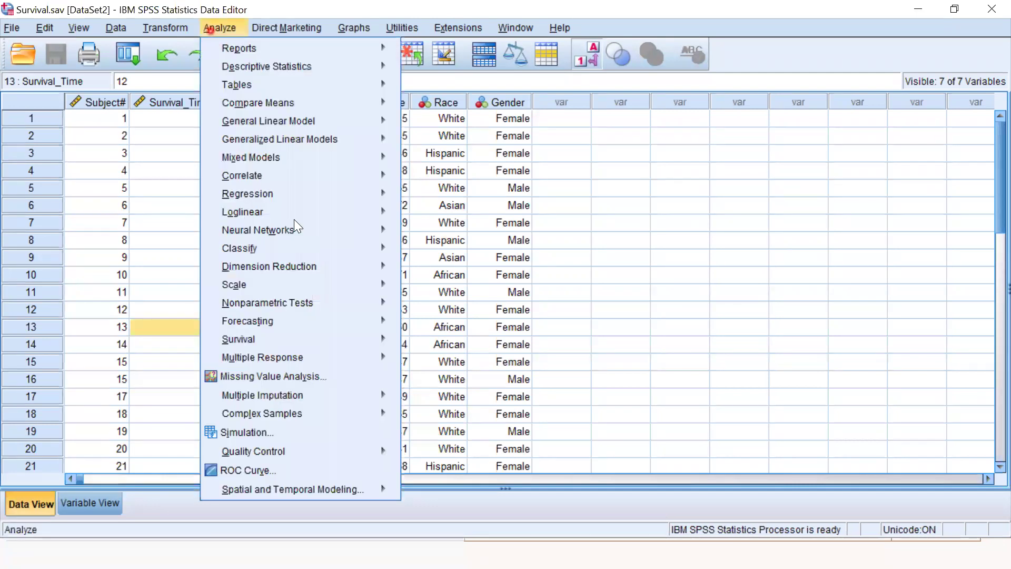
{"action": "mouse_move", "coordinate": [341, 337]}
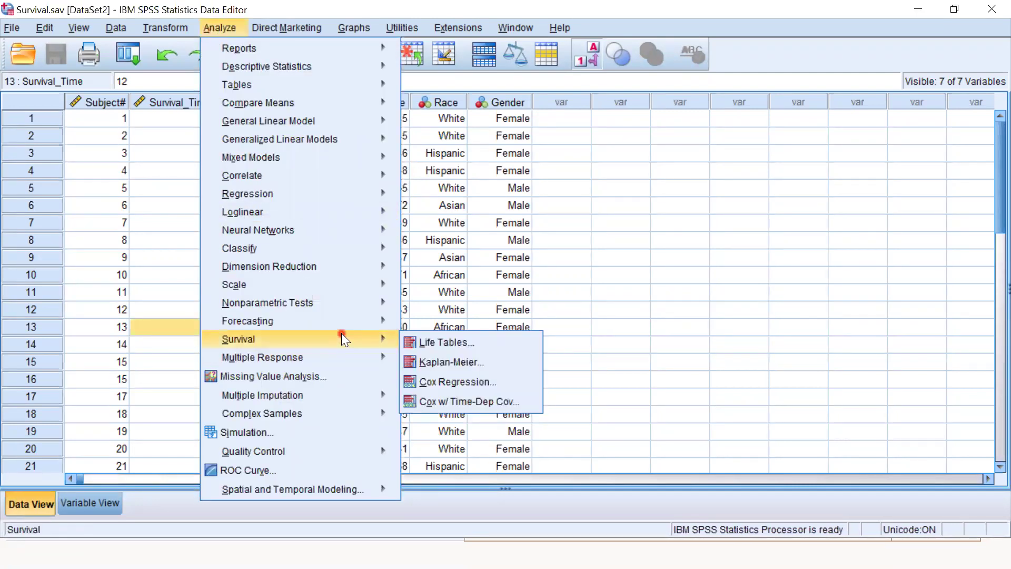
{"action": "left_click", "coordinate": [436, 380]}
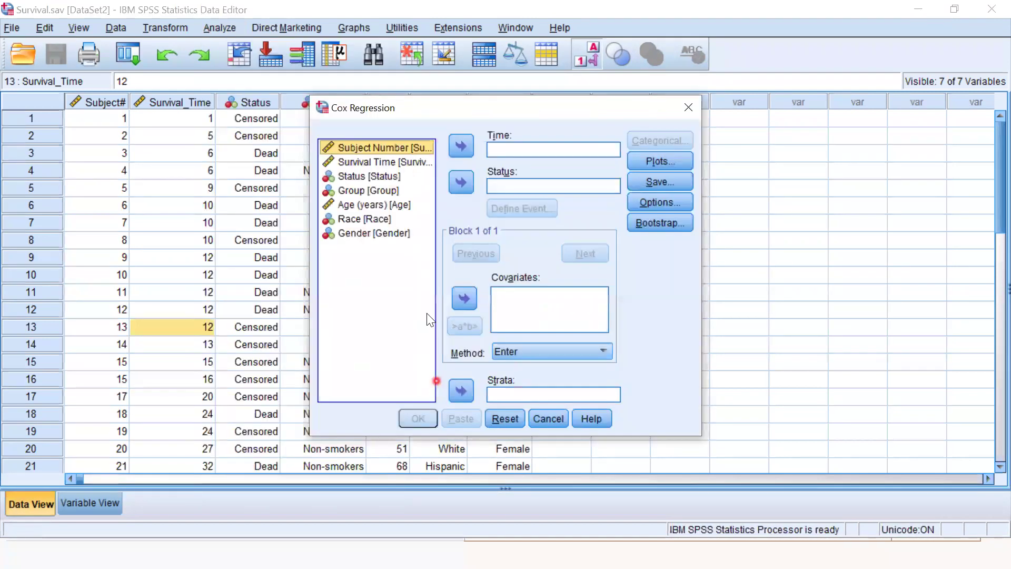
{"action": "left_click", "coordinate": [424, 162]}
{"action": "left_click", "coordinate": [461, 147]}
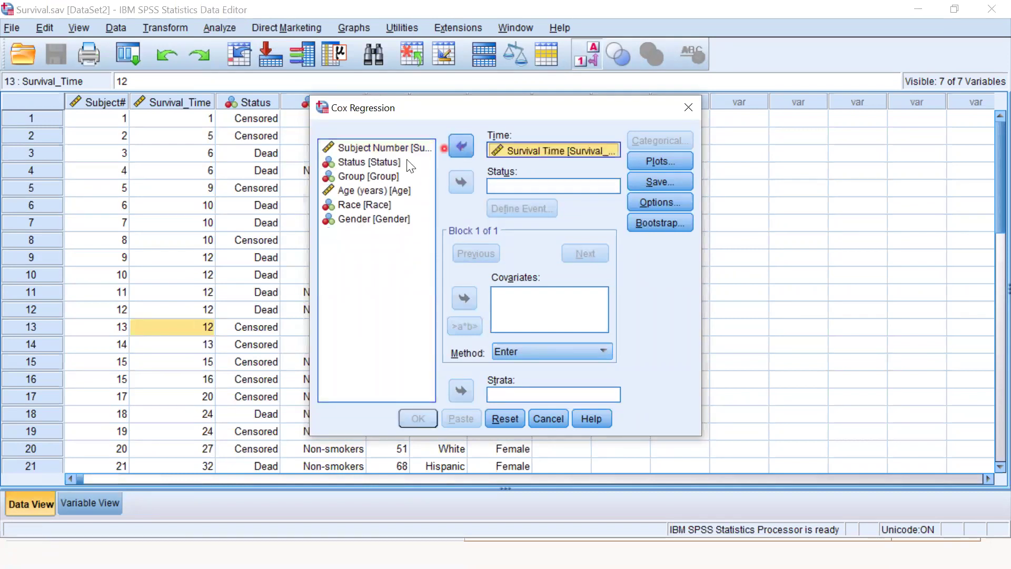
Select Status, and toggle value labels off to see raw codes, then back on.
{"action": "left_click", "coordinate": [392, 163]}
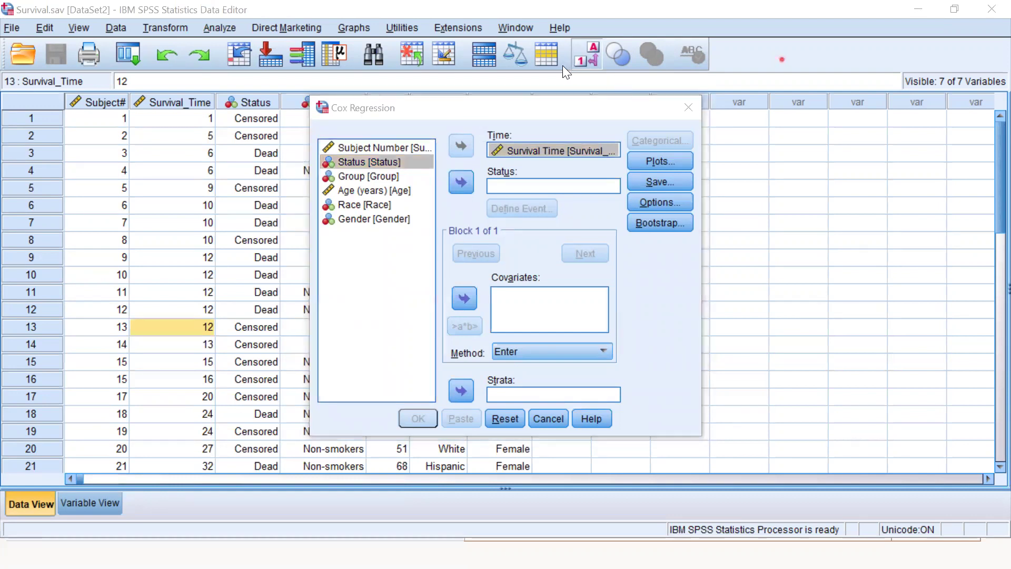
{"action": "left_click", "coordinate": [587, 63]}
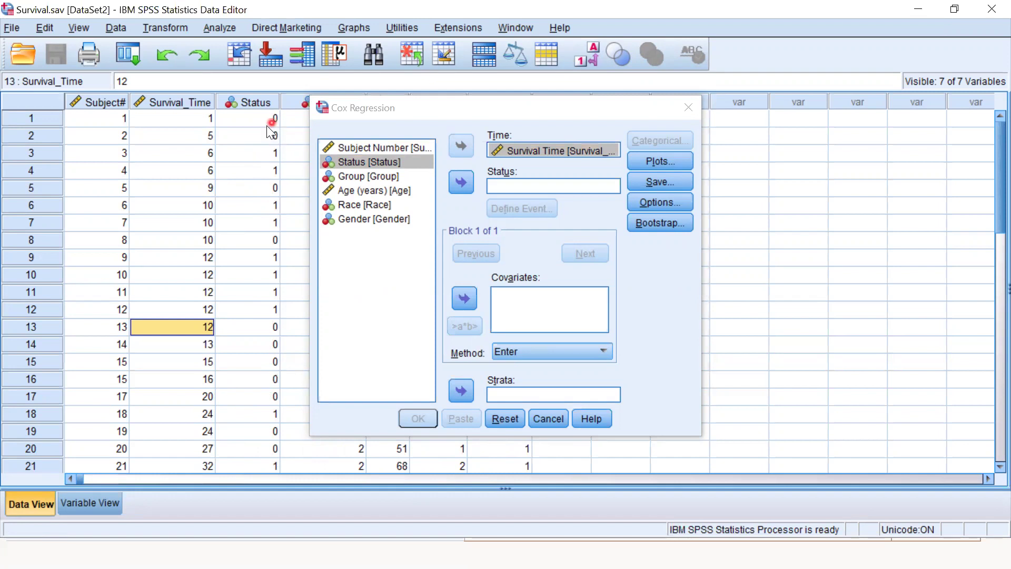
{"action": "left_click", "coordinate": [583, 61]}
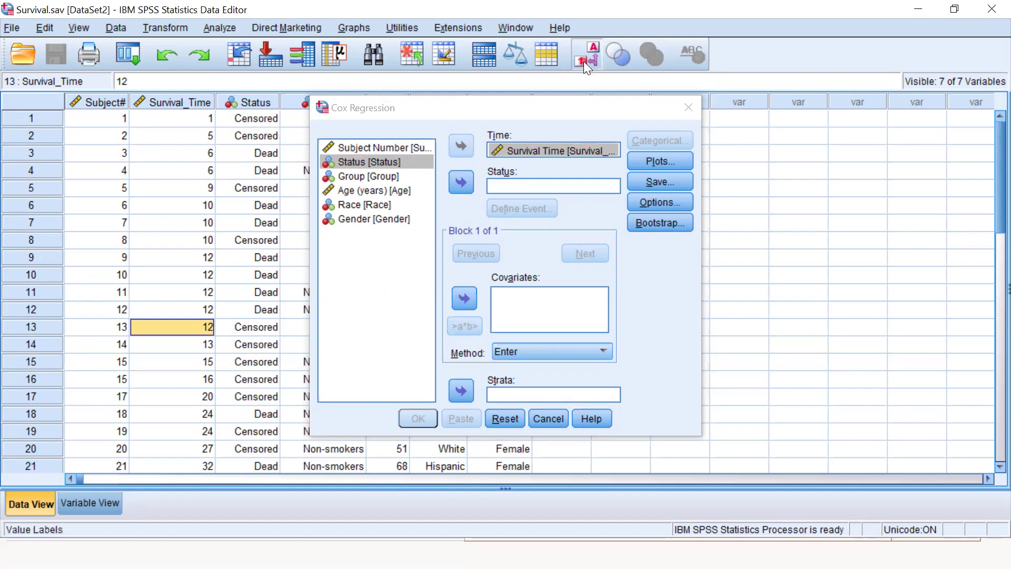
Make Status the status variable with single event value 1, then select Group through Gender.
{"action": "left_click", "coordinate": [465, 184]}
{"action": "left_click", "coordinate": [531, 210]}
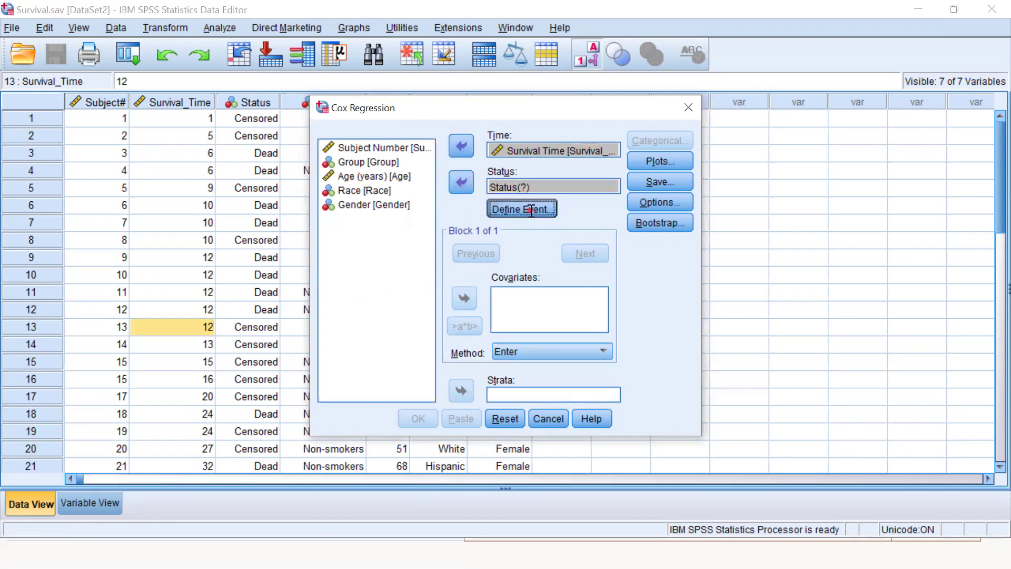
{"action": "left_click", "coordinate": [517, 206]}
{"action": "type", "text": "1"}
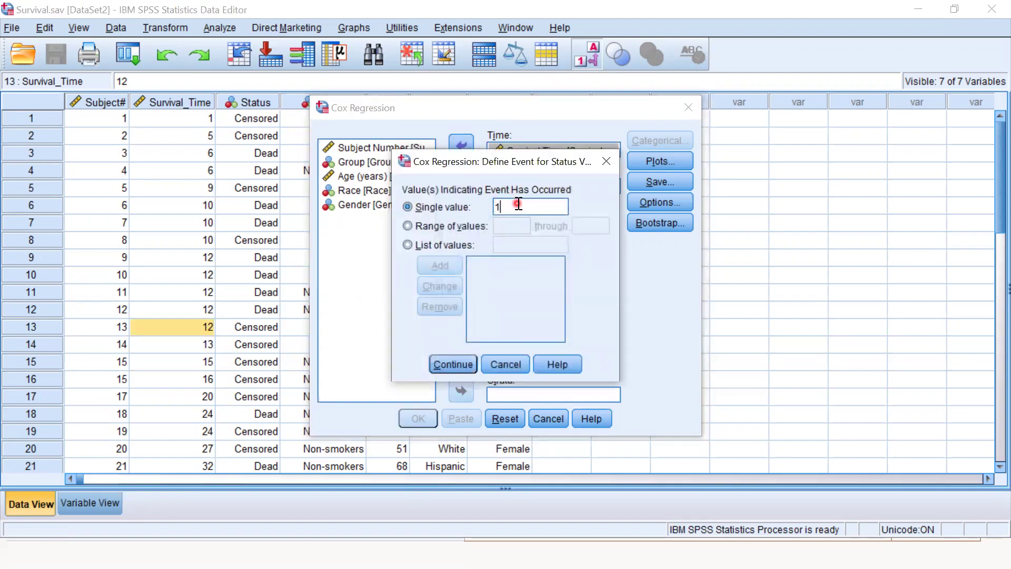
{"action": "left_click", "coordinate": [463, 365]}
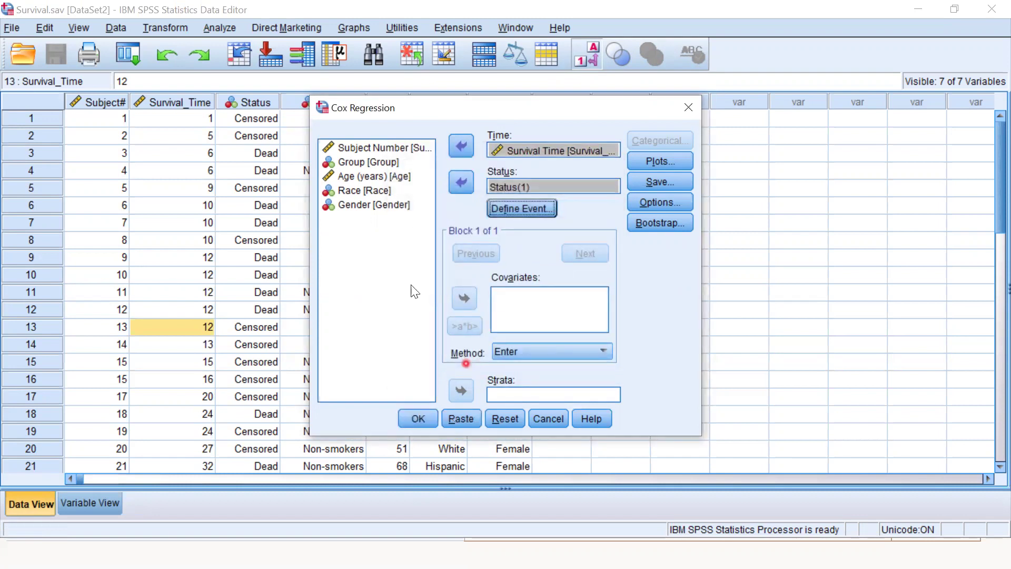
{"action": "left_click", "coordinate": [397, 162]}
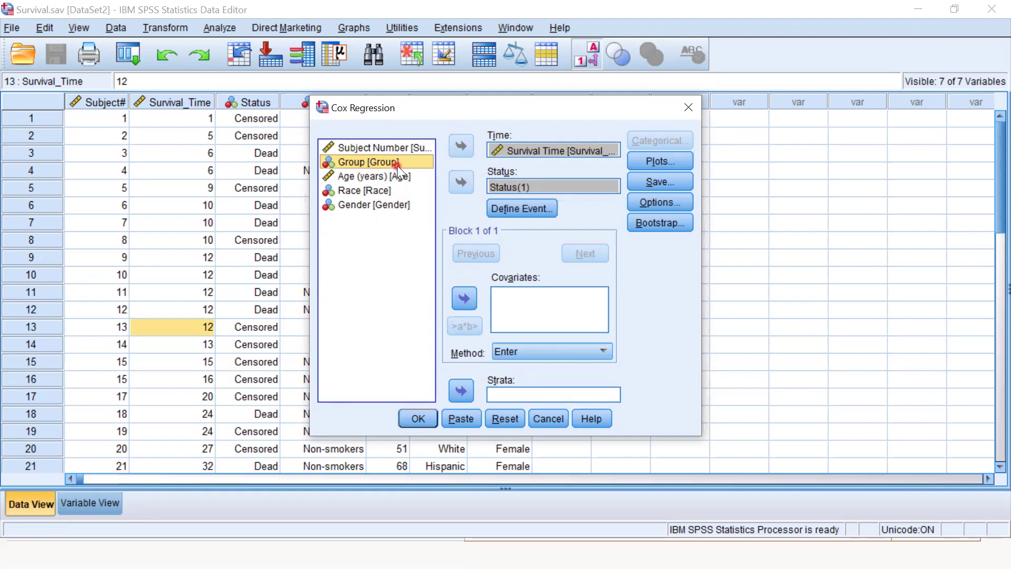
{"action": "key", "text": "shift+Down"}
{"action": "key", "text": "shift+Down"}
{"action": "key", "text": "shift+Down"}
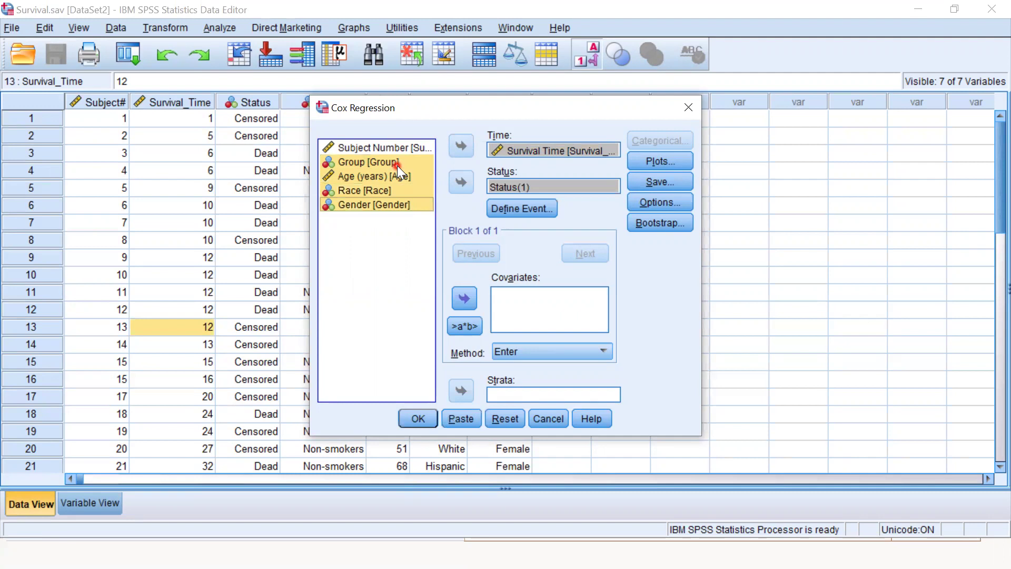
Add Group, Age, Race and Gender as covariates, making Gender, Race and Group indicator-coded categorical.
{"action": "left_click", "coordinate": [464, 302]}
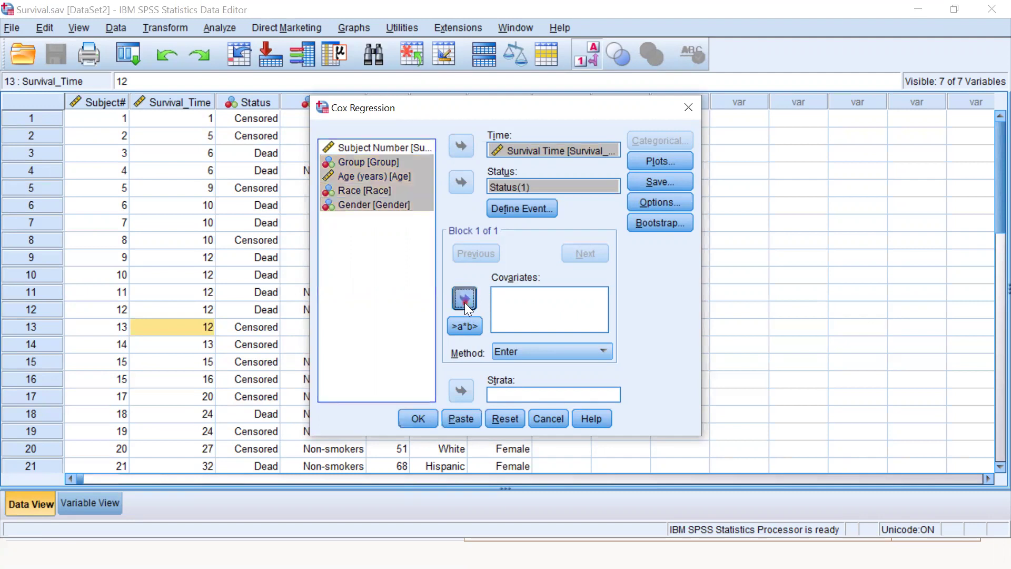
{"action": "left_click", "coordinate": [666, 141]}
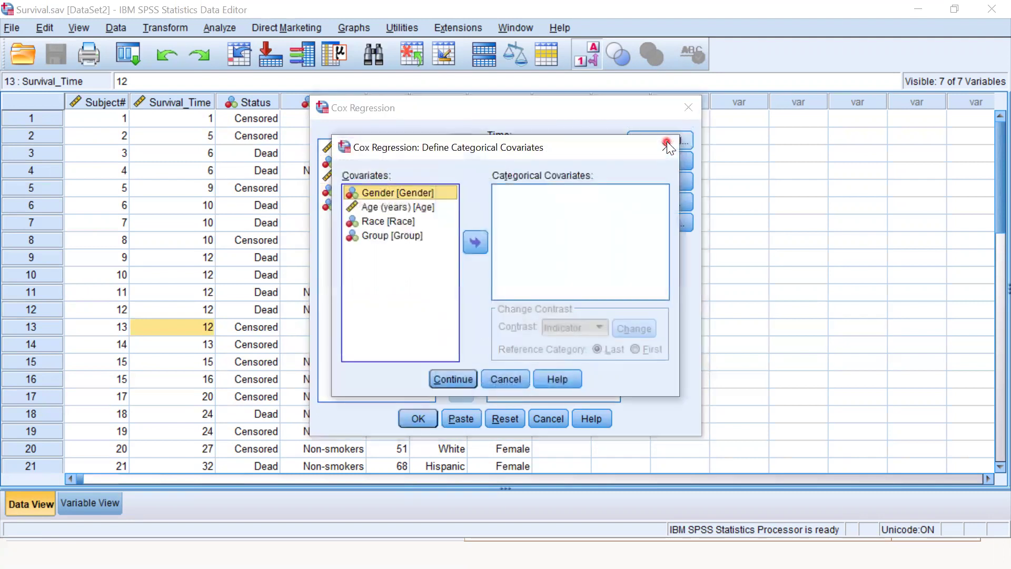
{"action": "left_click", "coordinate": [474, 242]}
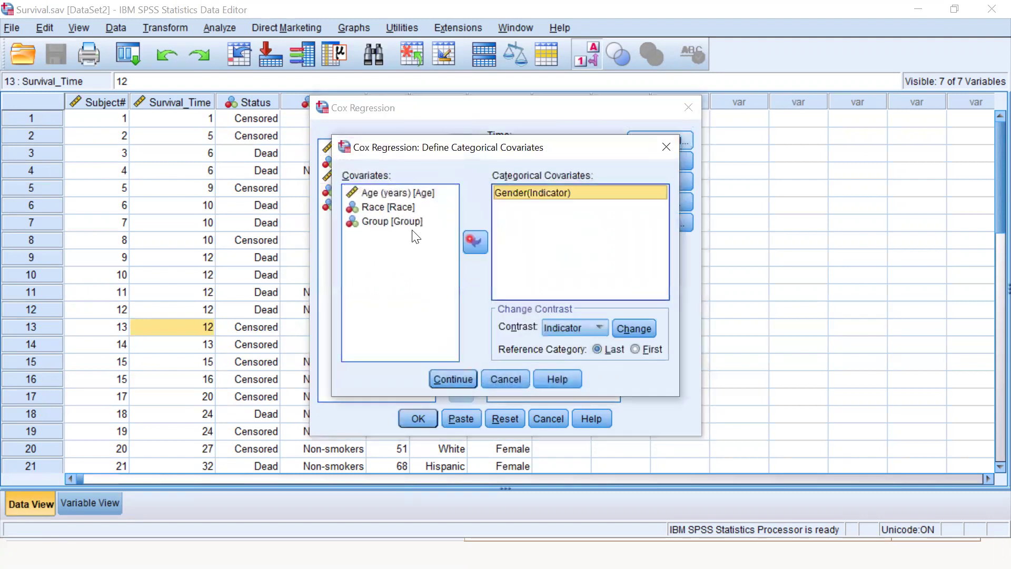
{"action": "left_click", "coordinate": [413, 210]}
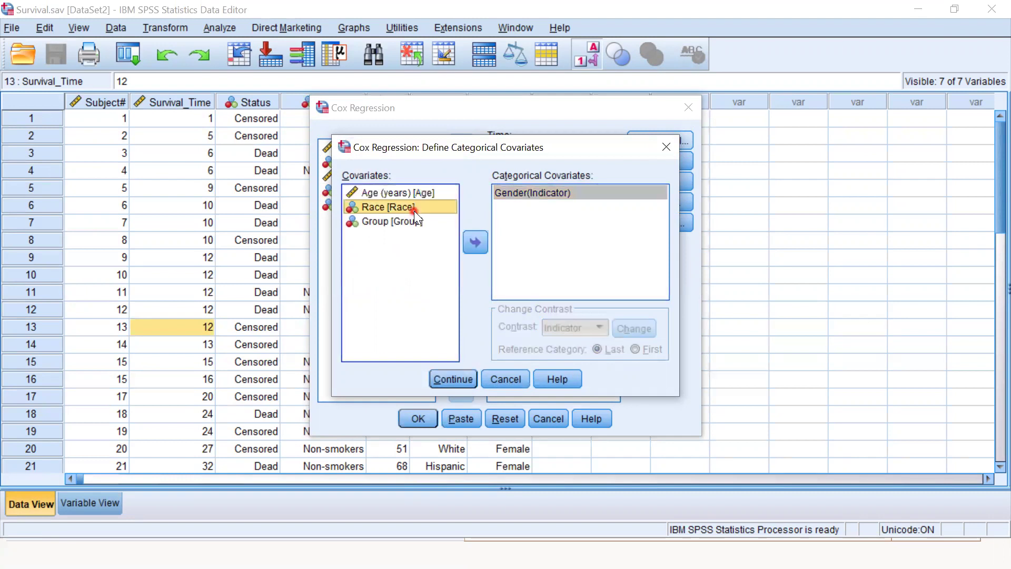
{"action": "key", "text": "shift+Down"}
{"action": "left_click", "coordinate": [475, 242]}
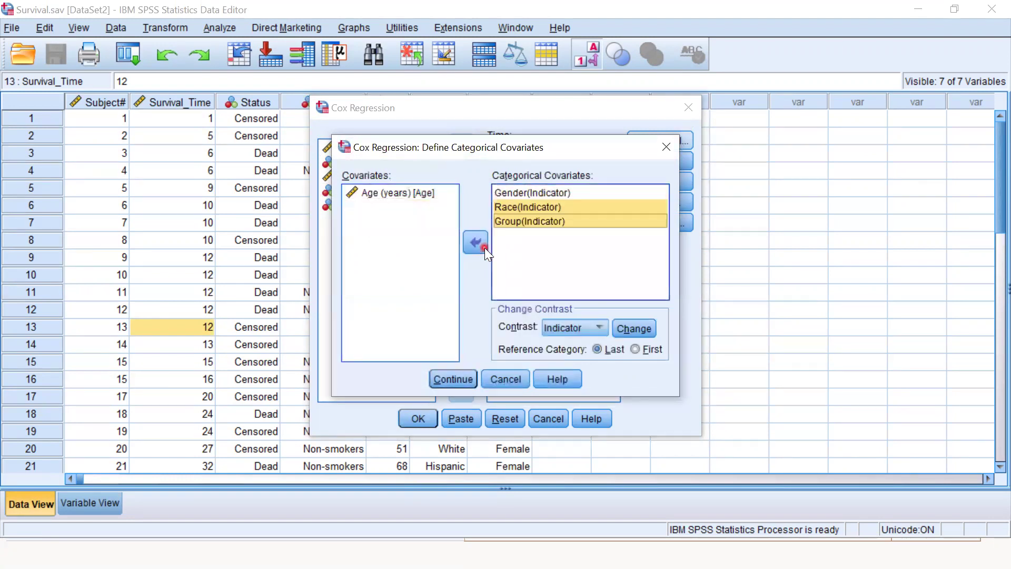
{"action": "left_click", "coordinate": [414, 192]}
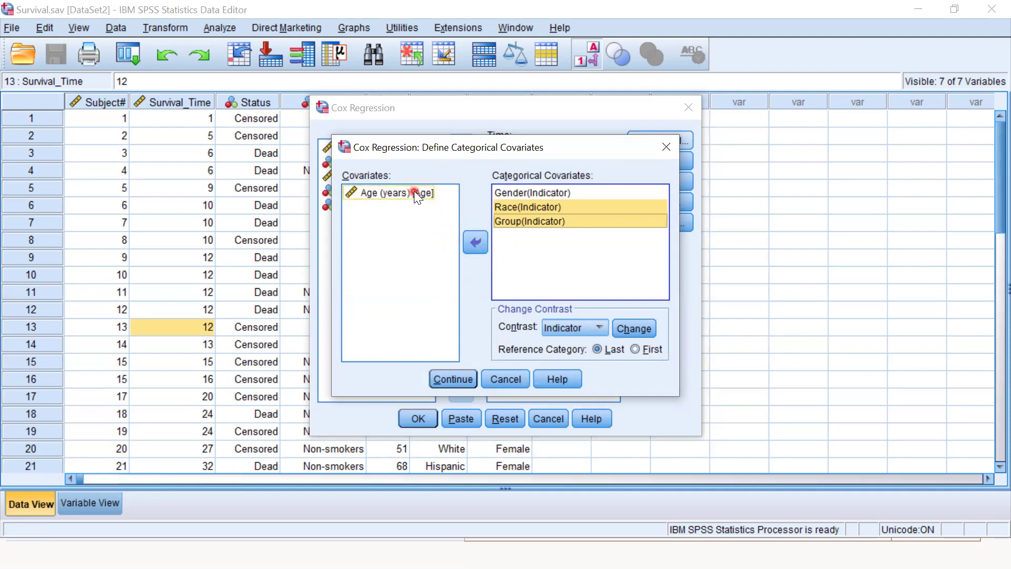
{"action": "left_click", "coordinate": [436, 264]}
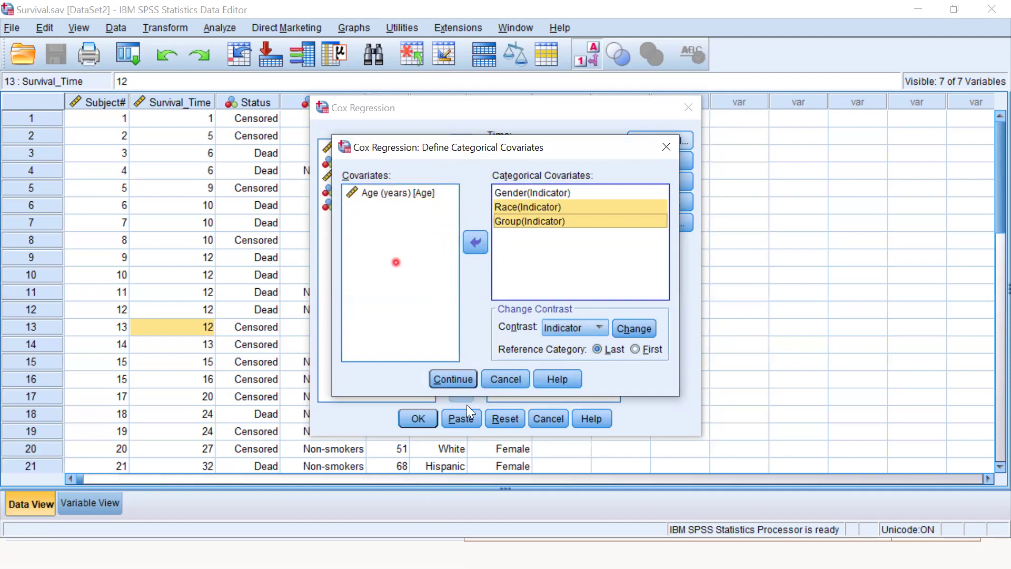
{"action": "left_click", "coordinate": [465, 374]}
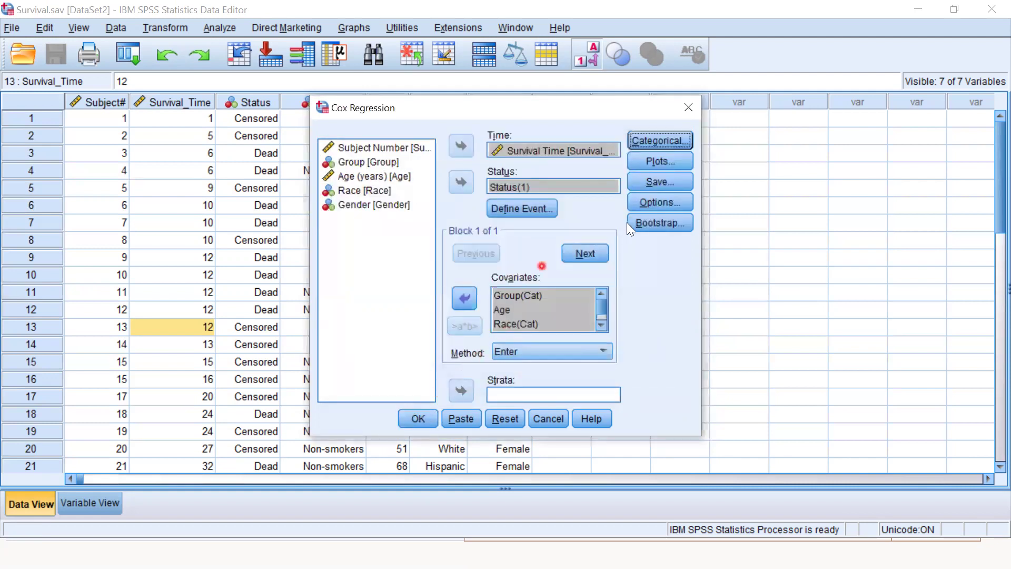
Enable 95% confidence intervals for exp(B) in Options and run the Cox regression.
{"action": "left_click", "coordinate": [669, 207]}
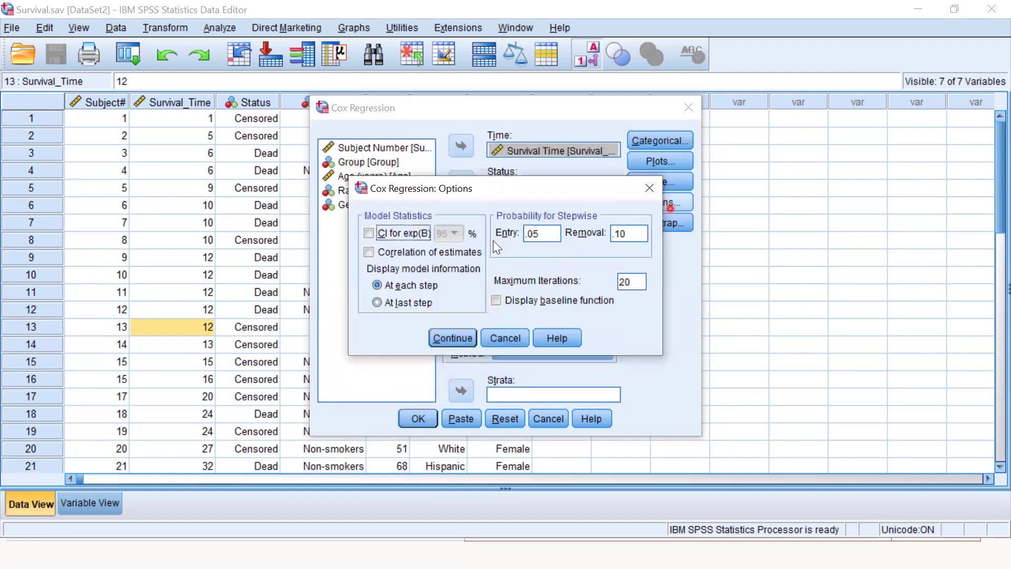
{"action": "left_click", "coordinate": [385, 233]}
{"action": "left_click", "coordinate": [446, 342]}
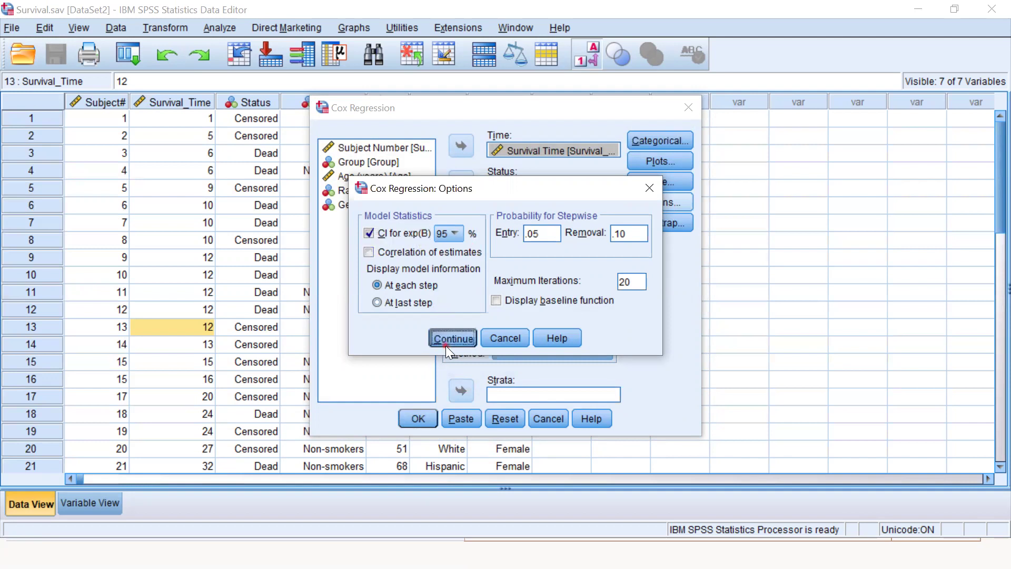
{"action": "left_click", "coordinate": [417, 419]}
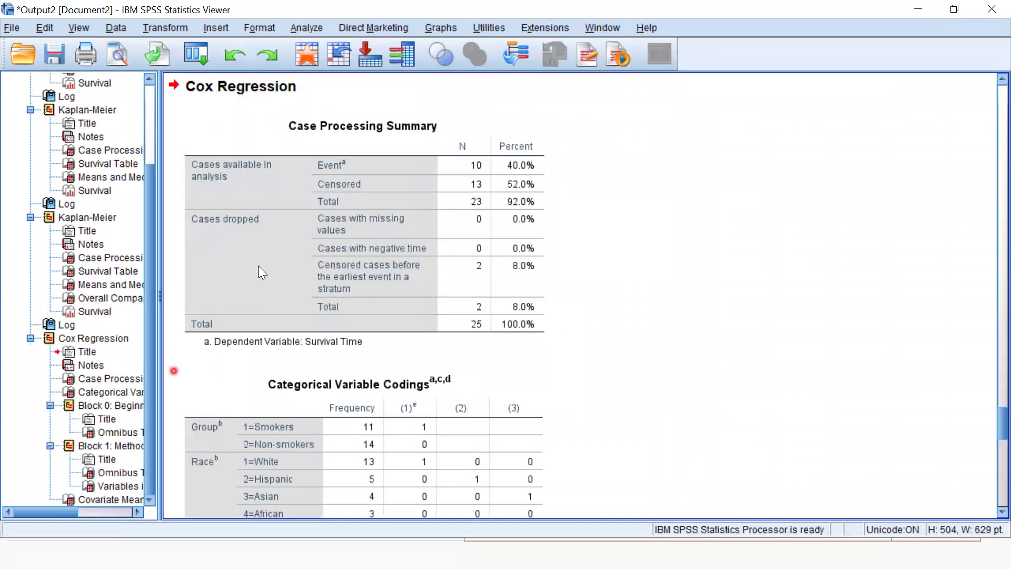
Move from the Case Processing Summary to the Categorical Variable Codings table showing the Race, Group and Gender codes.
{"action": "left_click", "coordinate": [321, 246]}
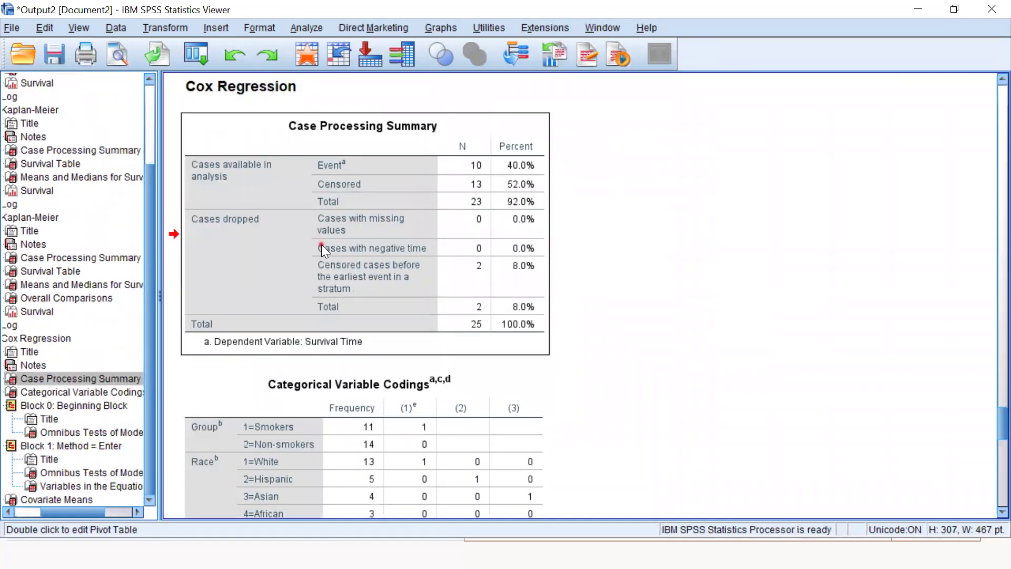
{"action": "left_click", "coordinate": [381, 455]}
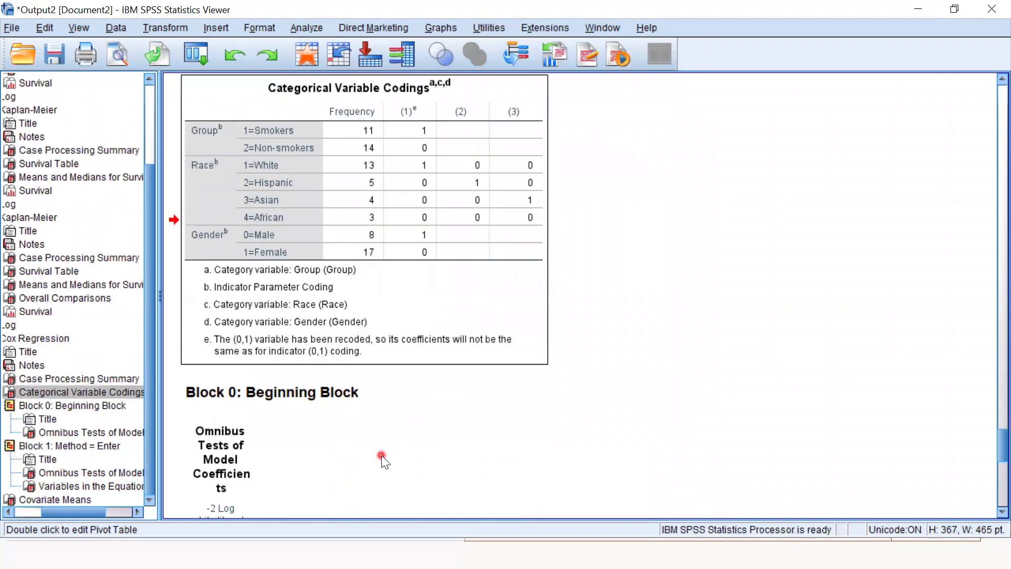
{"action": "left_click", "coordinate": [303, 279]}
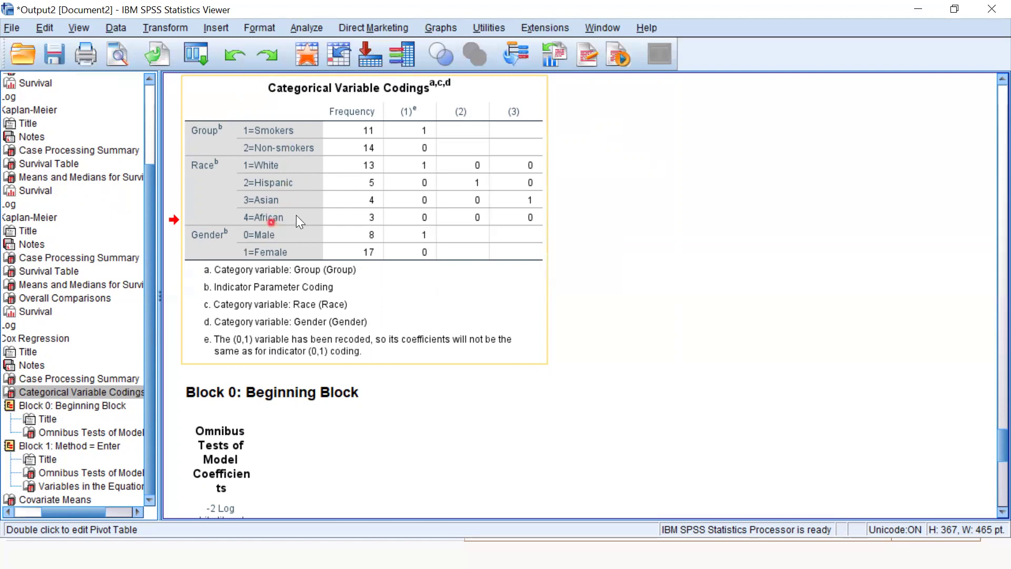
{"action": "left_click", "coordinate": [550, 221]}
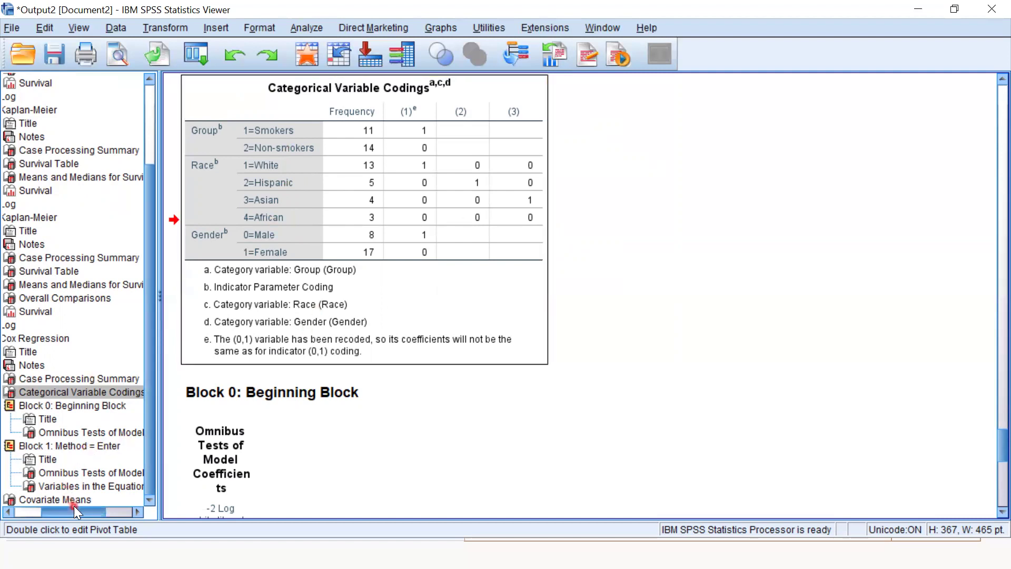
Jump to Block 1's Variables in the Equation table showing Exp(B) with 95% CI.
{"action": "left_click", "coordinate": [132, 490]}
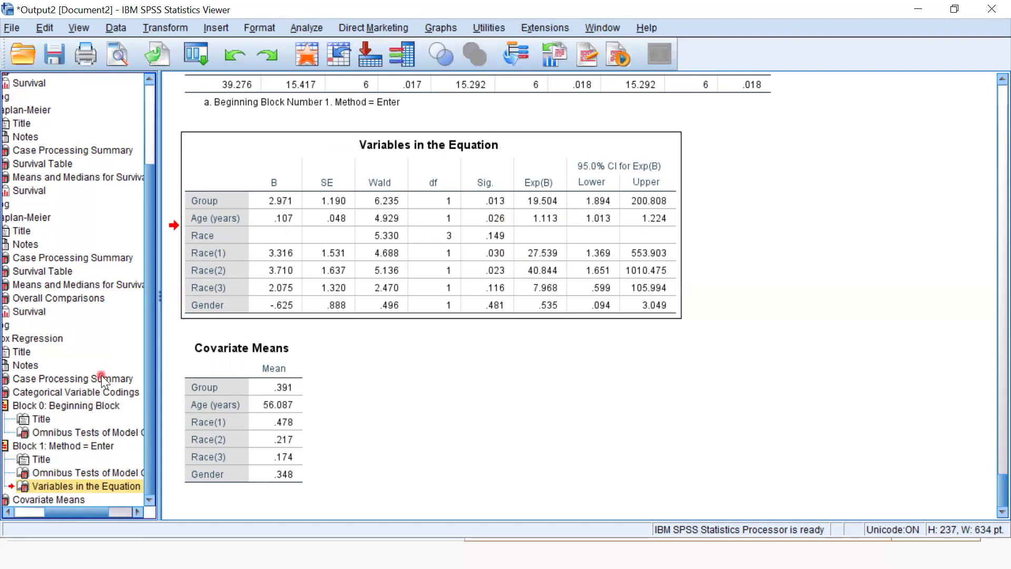
{"action": "left_click", "coordinate": [98, 390]}
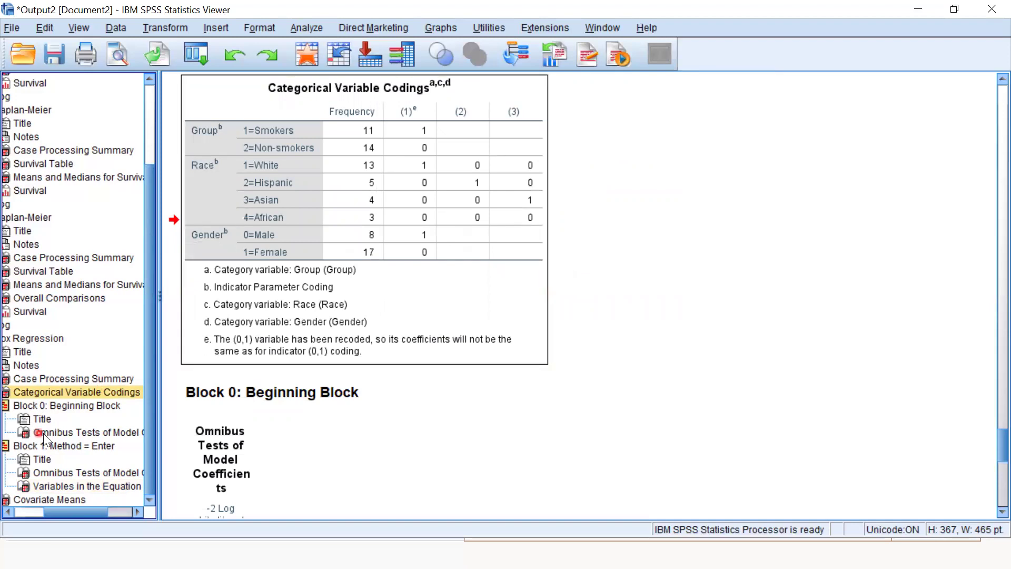
{"action": "left_click", "coordinate": [92, 488]}
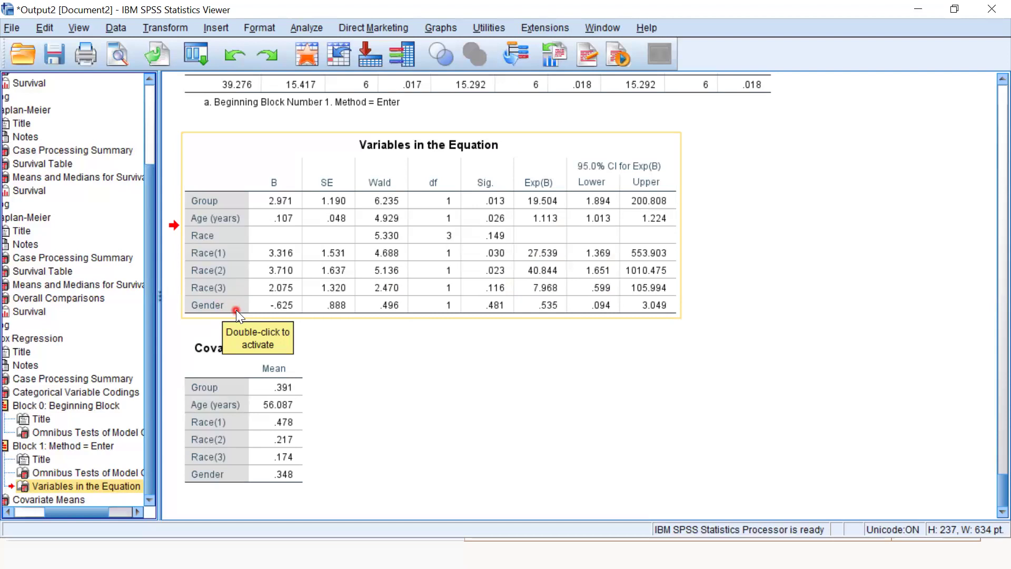
{"action": "left_click", "coordinate": [91, 390]}
{"action": "left_click", "coordinate": [302, 247]}
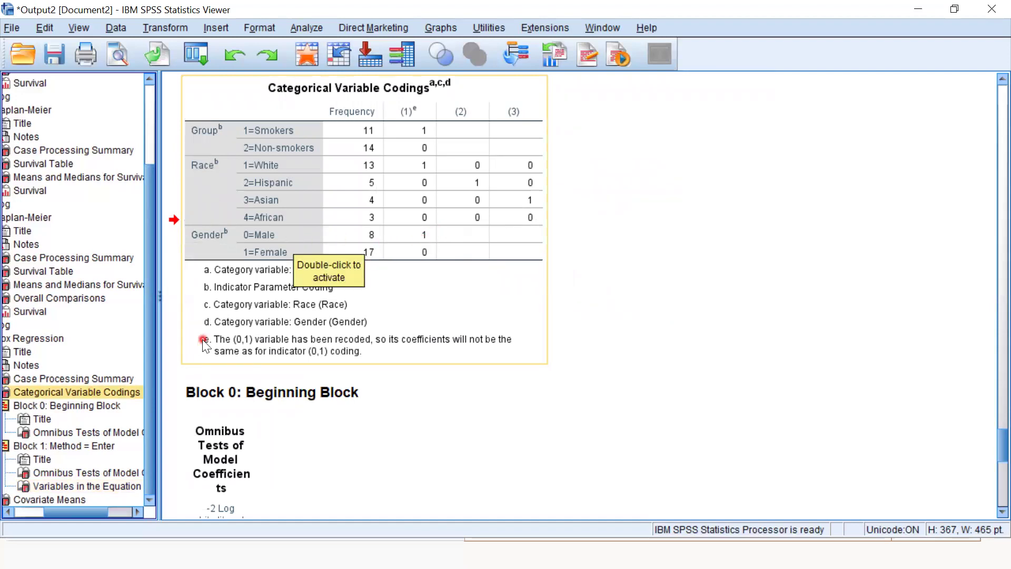
{"action": "left_click", "coordinate": [80, 473]}
{"action": "left_click", "coordinate": [91, 490]}
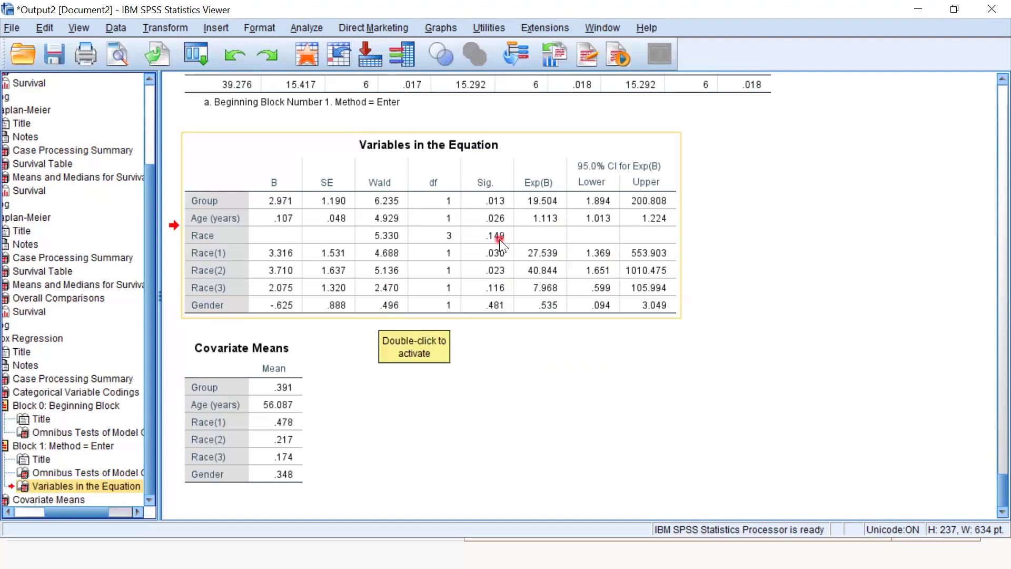
Return to the PowerPoint slide show on slide 34, 'Cox Regression Example'.
{"action": "key", "text": "alt+Tab"}
{"action": "key", "text": "Tab"}
{"action": "key", "text": "Tab"}
{"action": "key", "text": "Tab"}
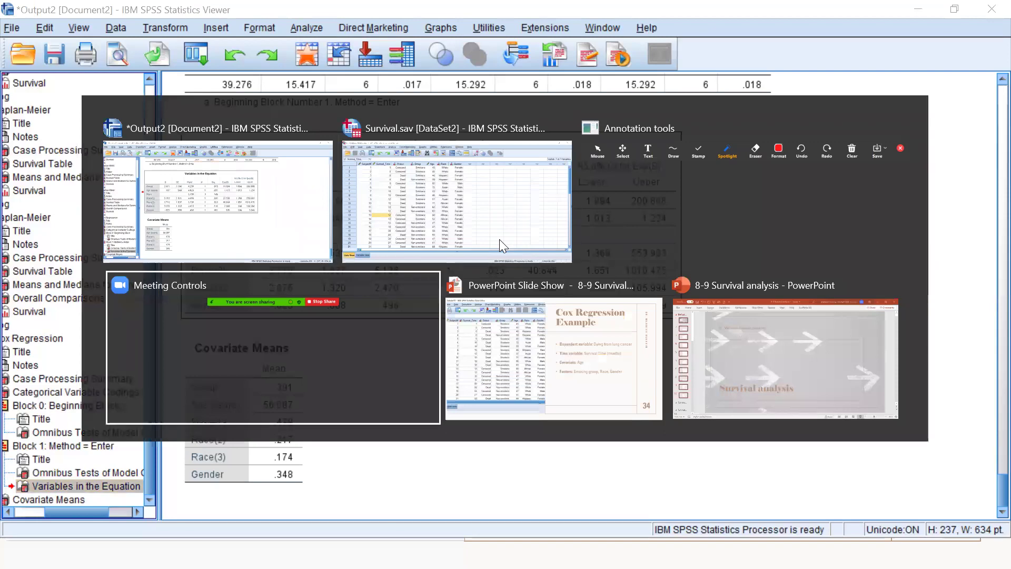